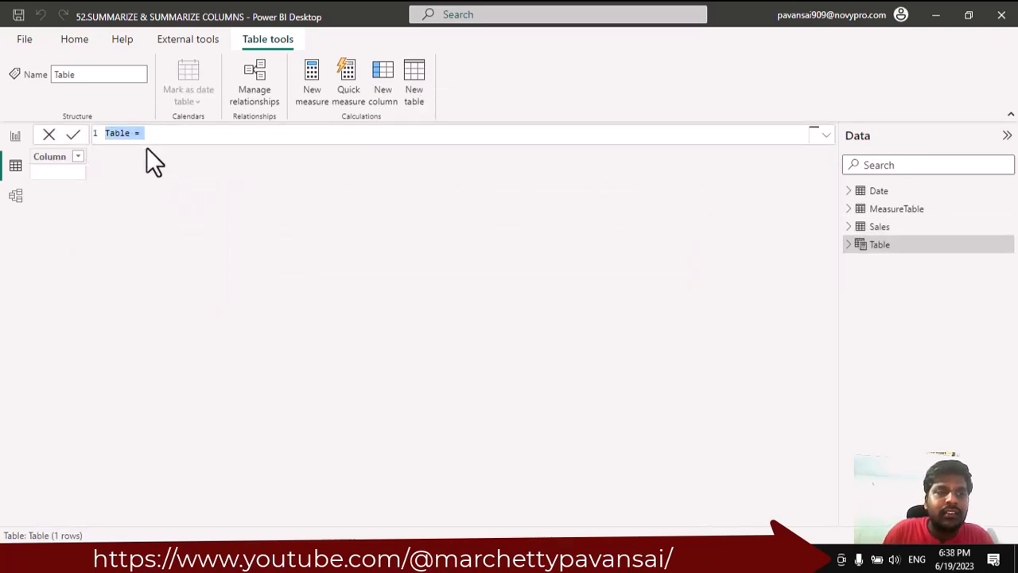
Name the new calculated table SUMMARIZE TABLE and start its formula with SUMMARIZE over the Sales table
{"action": "type", "text": "SUMMARIZE TABLE ="}
{"action": "key", "text": "shift+Return"}
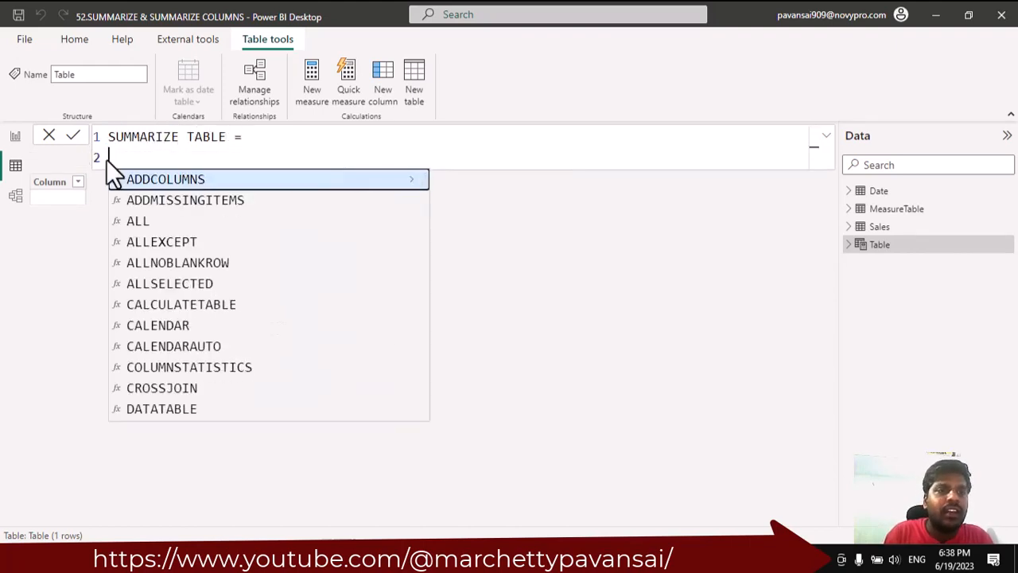
{"action": "type", "text": "SUMM"}
{"action": "key", "text": "Tab"}
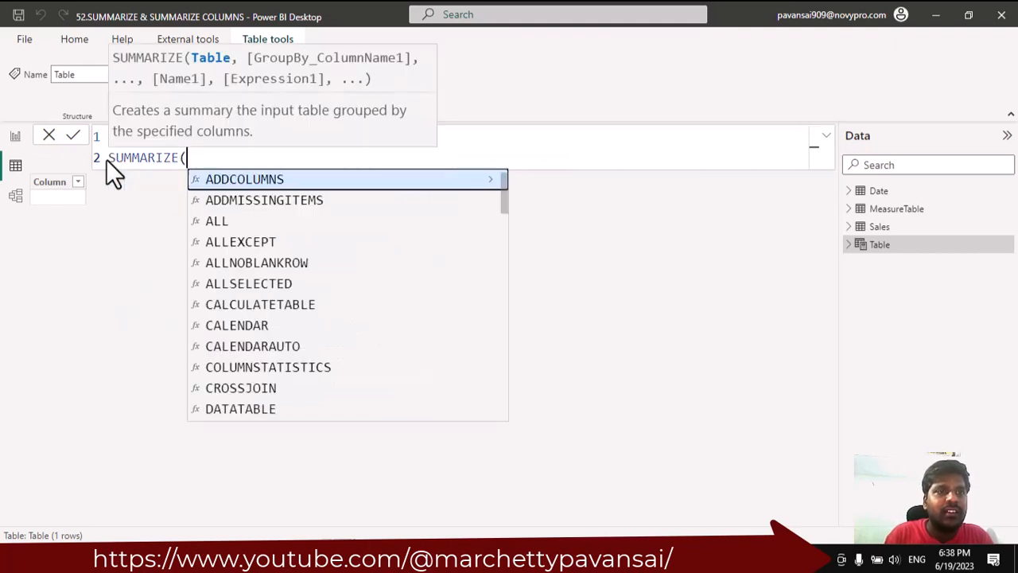
{"action": "key", "text": "shift+Return"}
{"action": "type", "text": "Sales,"}
{"action": "key", "text": "shift+Return"}
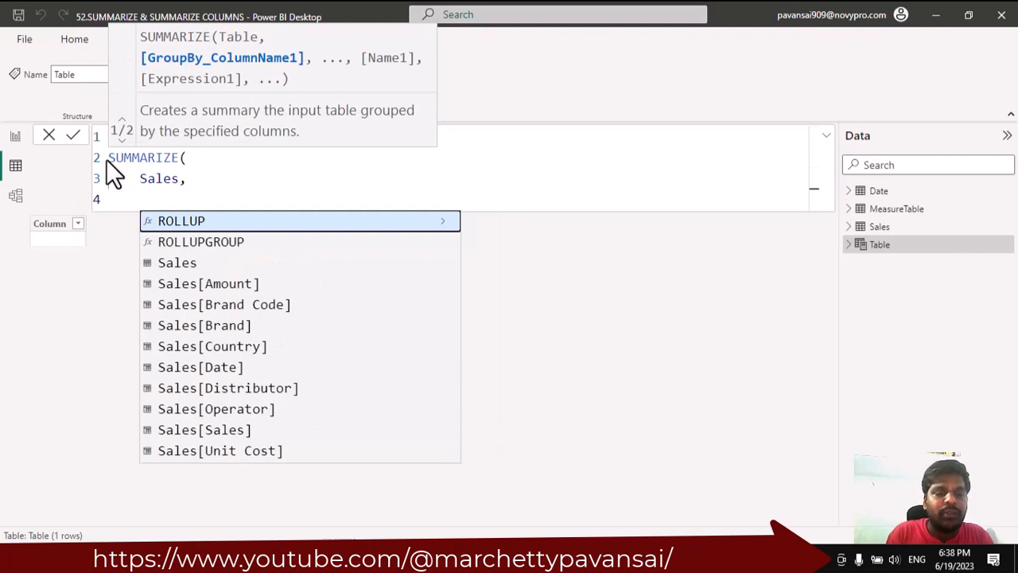
Add Sales[Brand] as the group-by column of the SUMMARIZE formula
{"action": "type", "text": "bran"}
{"action": "key", "text": "Tab"}
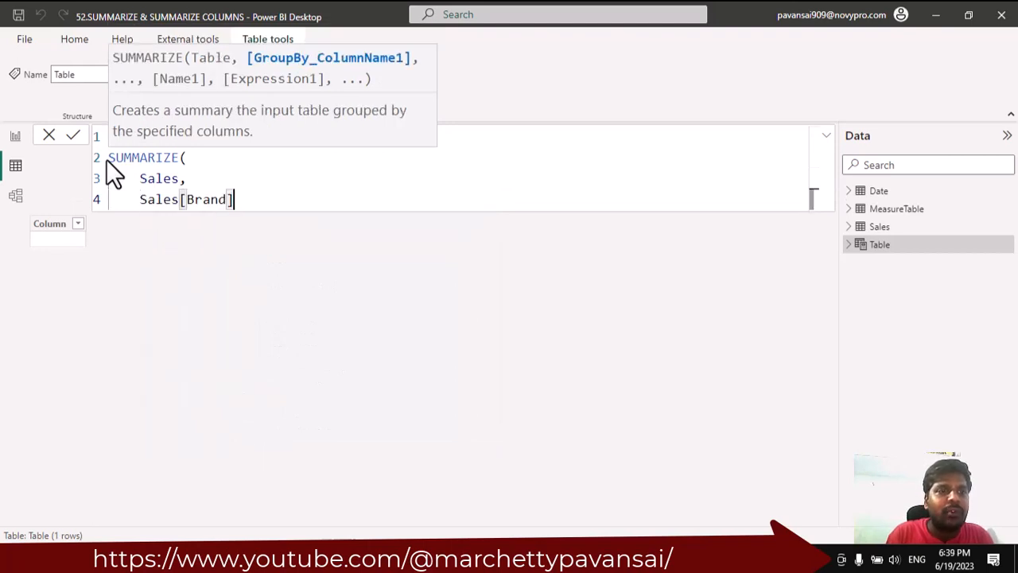
{"action": "type", "text": ","}
{"action": "key", "text": "shift+Return"}
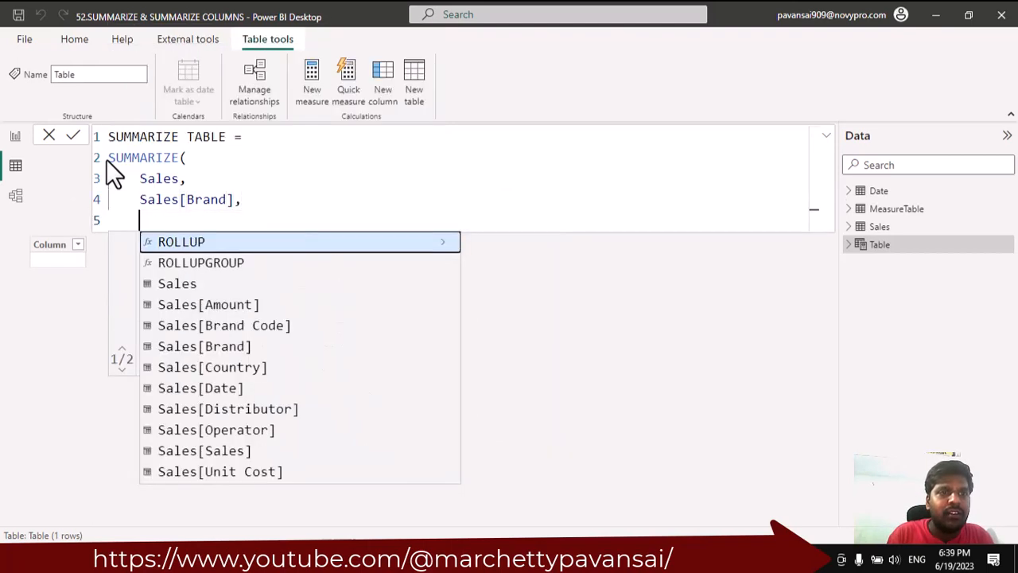
Add a "Sales" column that returns the [Total Sales] measure, then close and commit the SUMMARIZE formula
{"action": "type", "text": "\"Sa"}
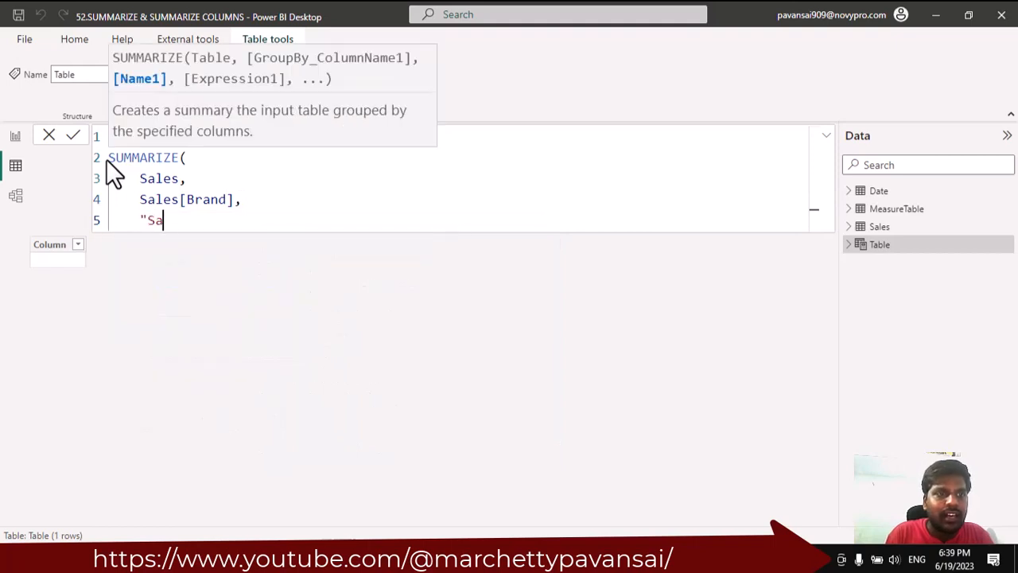
{"action": "type", "text": "les\","}
{"action": "key", "text": "shift+Return"}
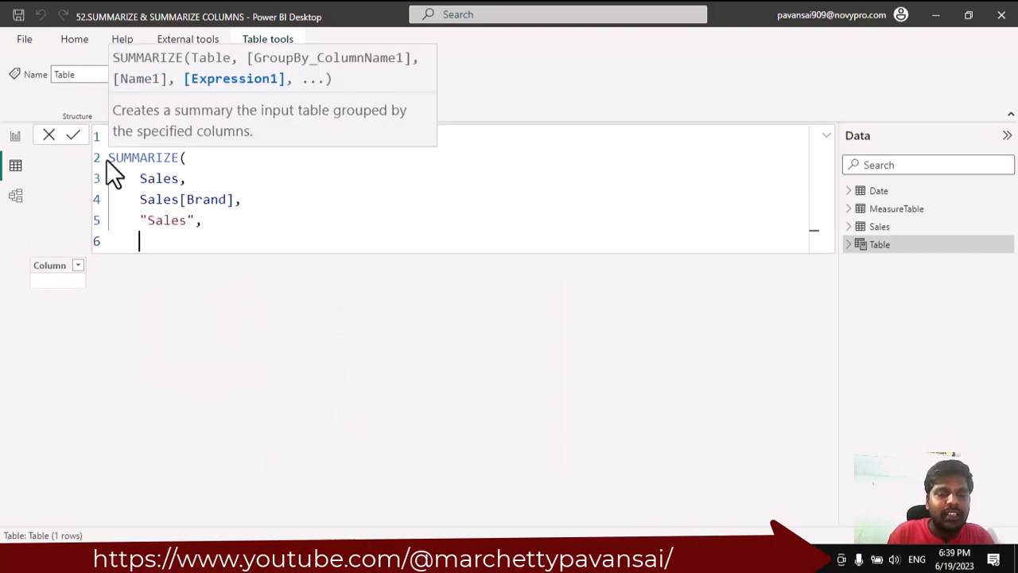
{"action": "type", "text": "tota"}
{"action": "key", "text": "Tab"}
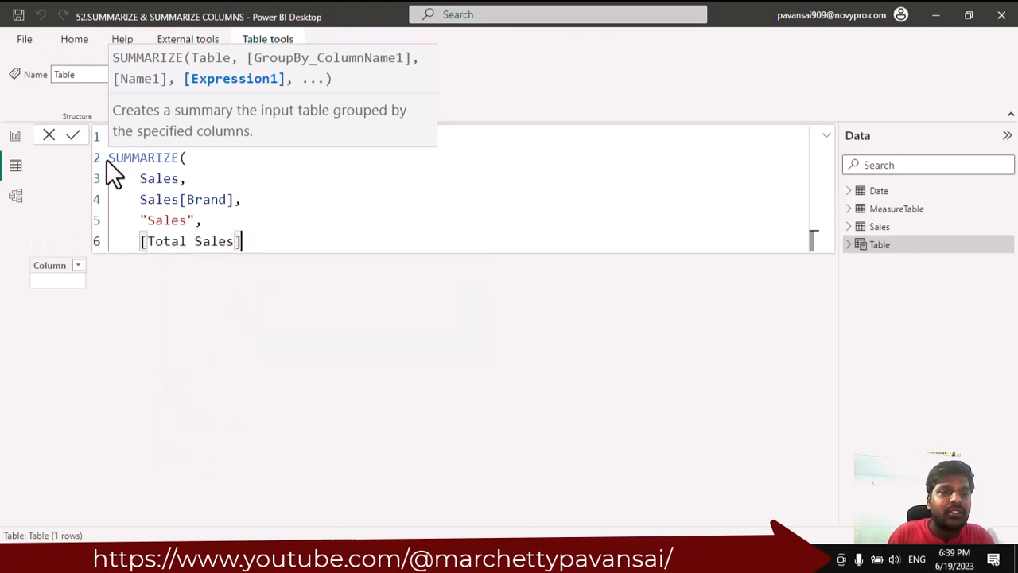
{"action": "key", "text": "shift+Return"}
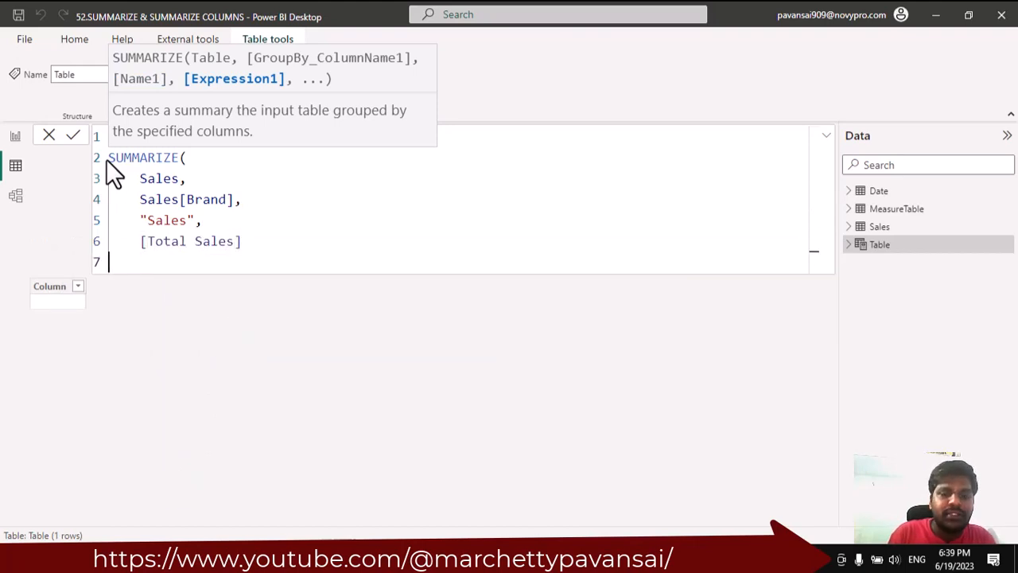
{"action": "type", "text": ")"}
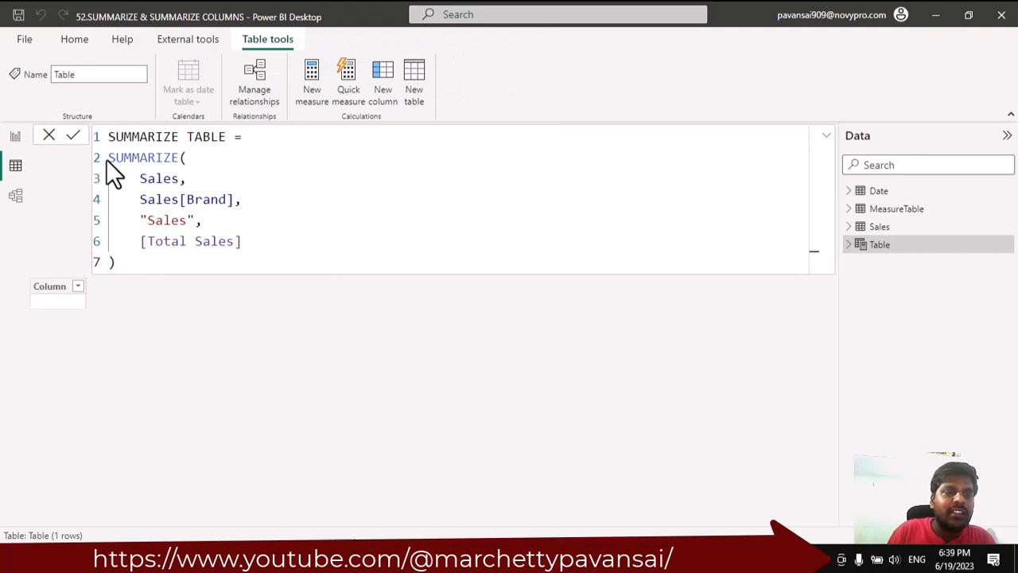
{"action": "key", "text": "Return"}
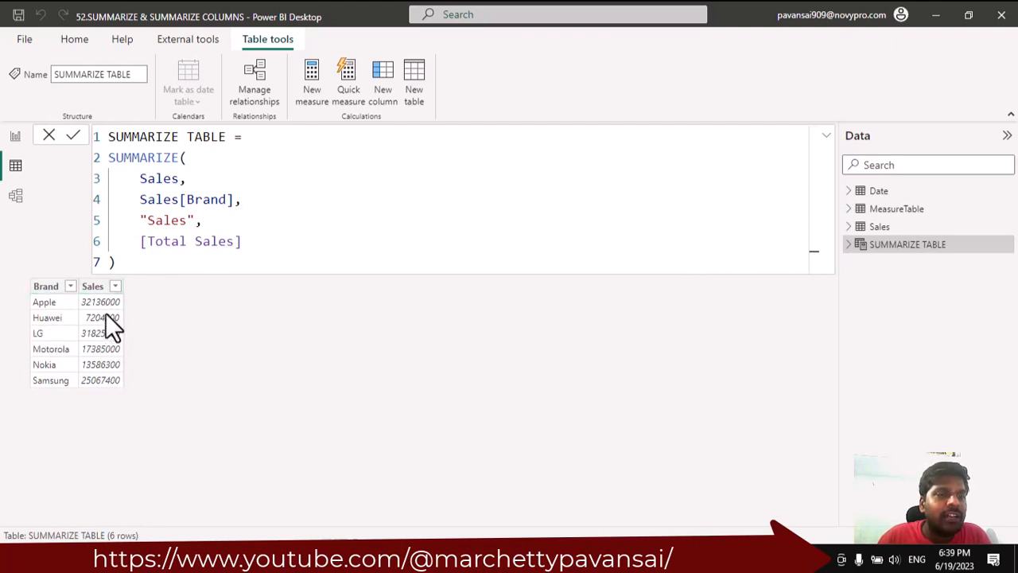
Add Sales[Operator] as a second group-by column after Sales[Brand] in SUMMARIZE TABLE and commit the formula
{"action": "left_click", "coordinate": [244, 201]}
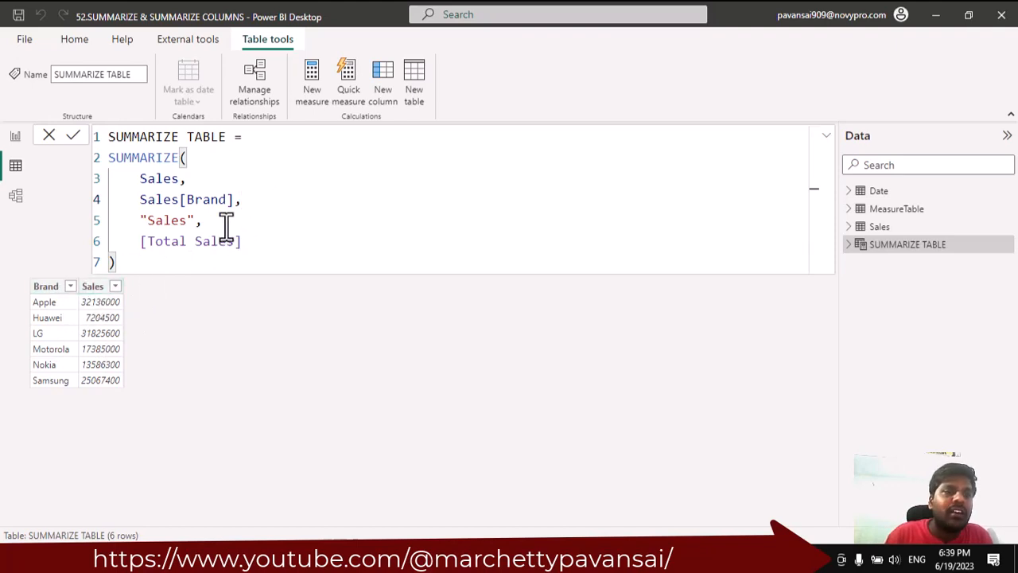
{"action": "key", "text": "Return"}
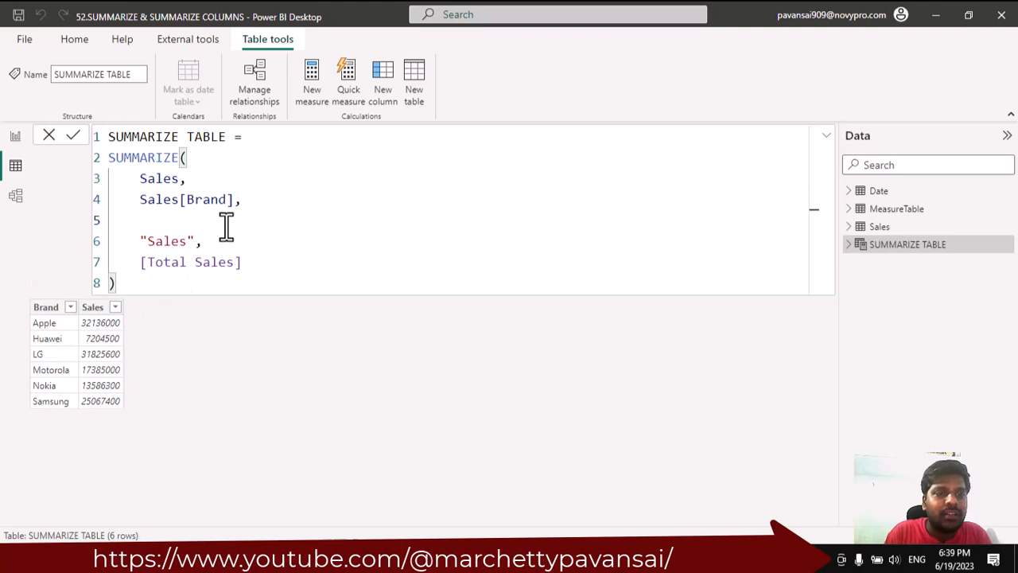
{"action": "type", "text": "ope"}
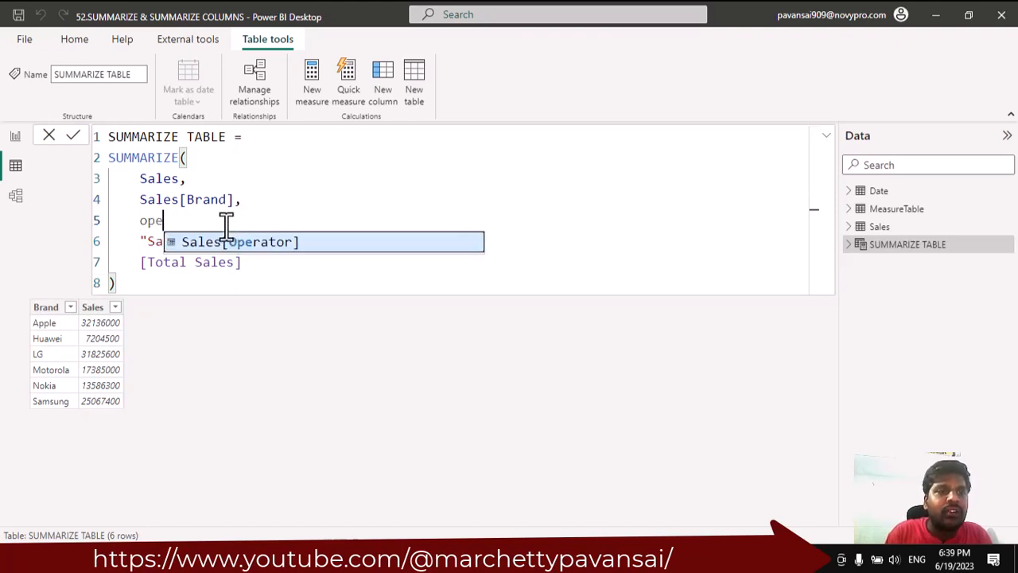
{"action": "key", "text": "Tab"}
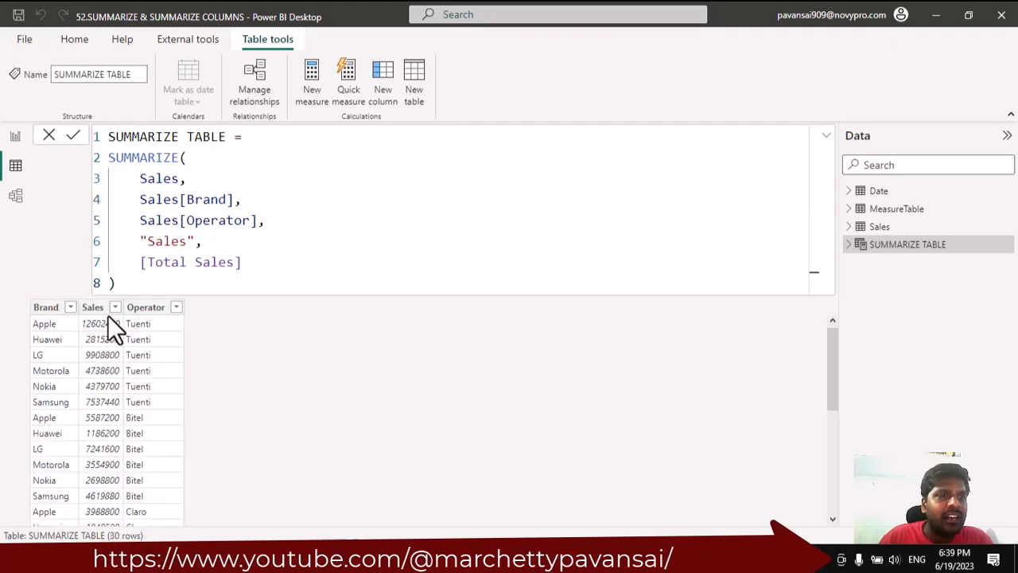
{"action": "scroll", "coordinate": [96, 350], "scroll_direction": "down", "scroll_amount": 2}
{"action": "scroll", "coordinate": [112, 362], "scroll_direction": "up", "scroll_amount": 2}
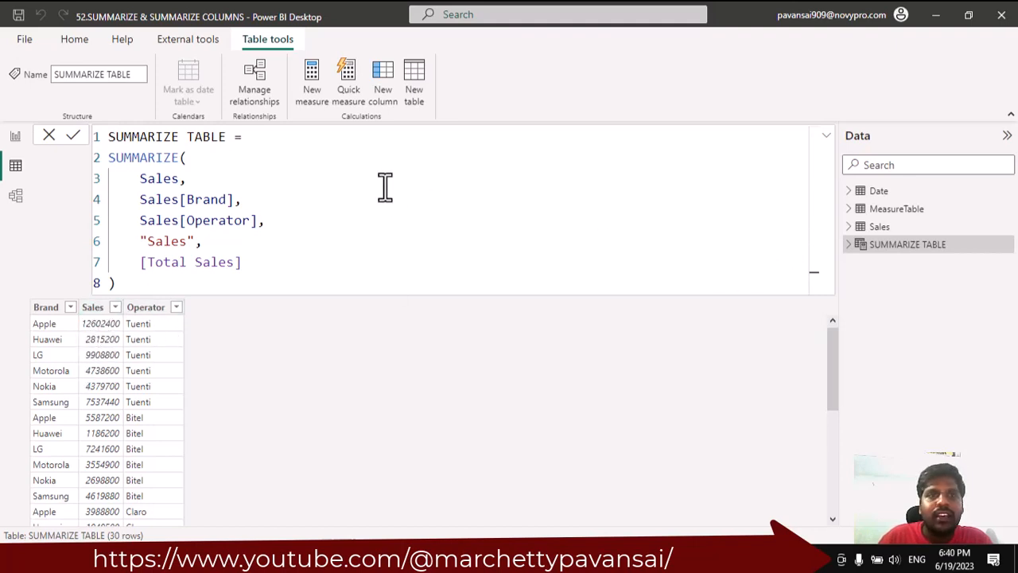
Create another calculated table named Summarizecolumns table and start its formula with the SUMMARIZECOLUMNS function
{"action": "left_click", "coordinate": [413, 88]}
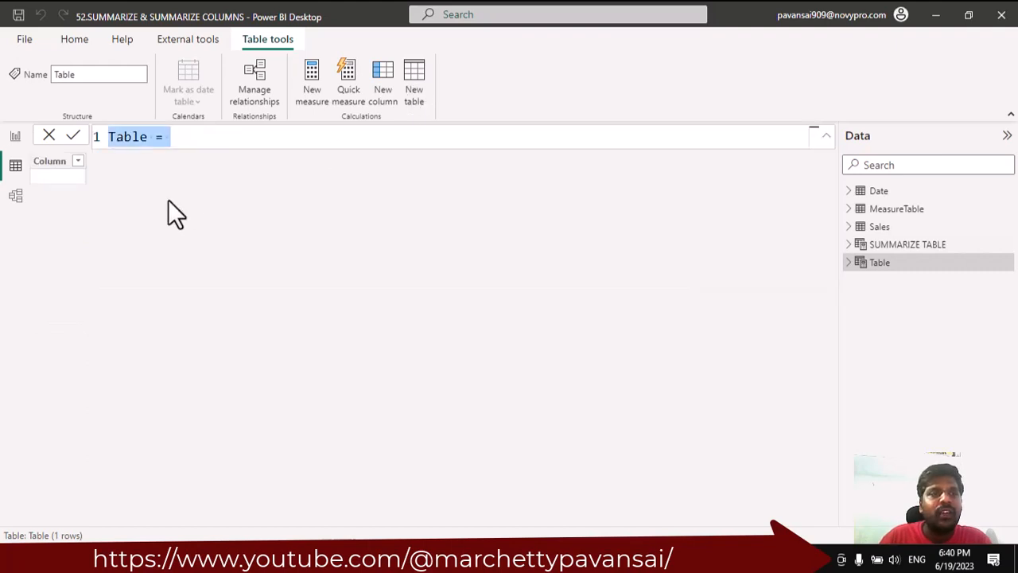
{"action": "type", "text": "Summarizecolumns table ="}
{"action": "key", "text": "shift+Return"}
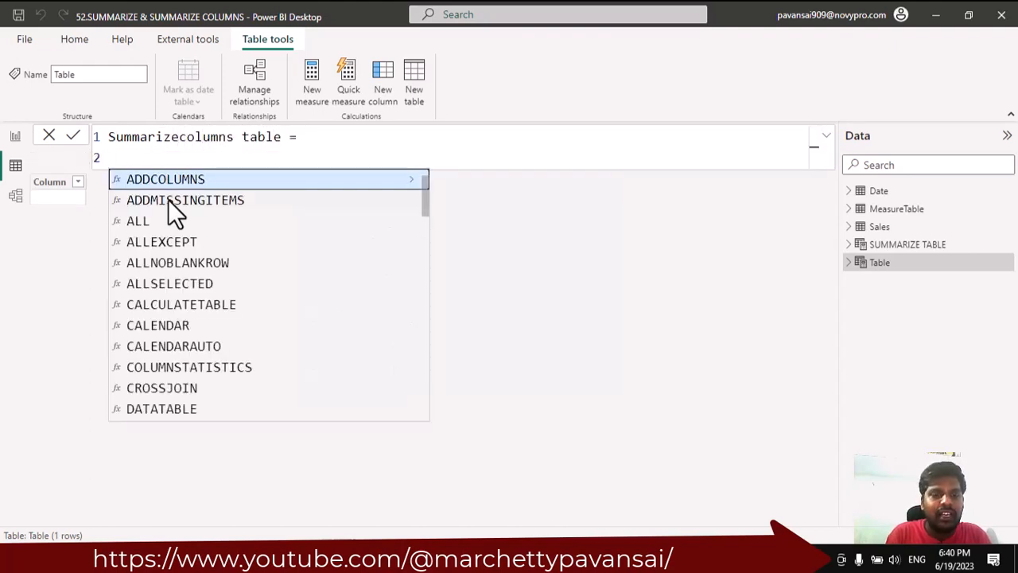
{"action": "type", "text": "Sum"}
{"action": "key", "text": "Down"}
{"action": "key", "text": "Tab"}
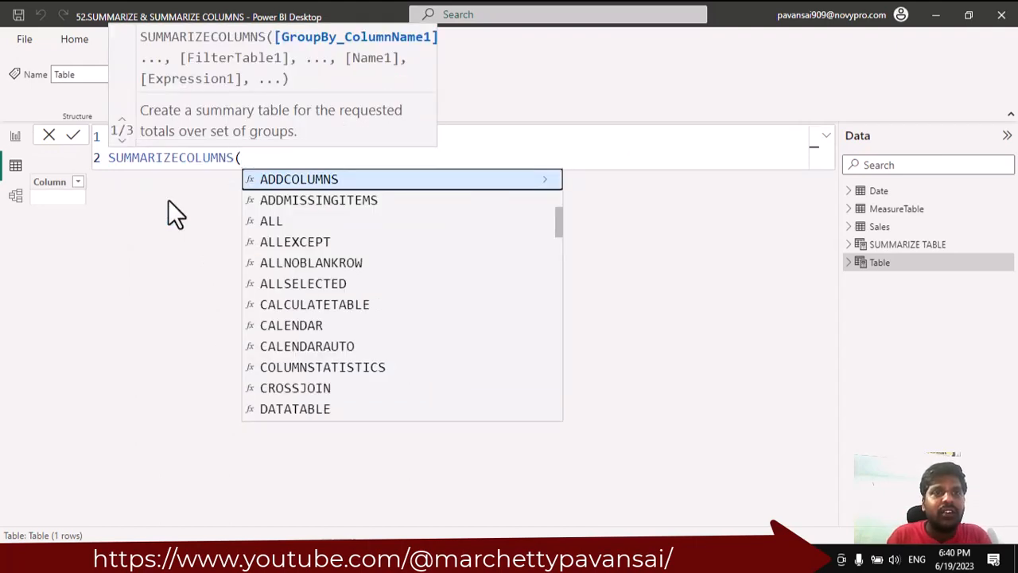
{"action": "key", "text": "shift+Return"}
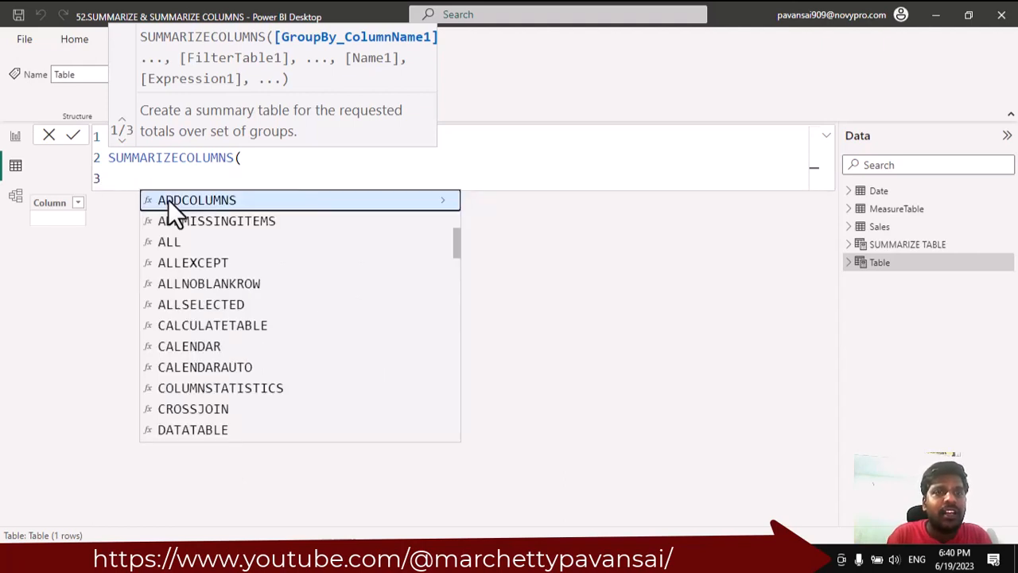
Add Sales[Brand] as the group-by column of the SUMMARIZECOLUMNS formula
{"action": "type", "text": "bran"}
{"action": "key", "text": "Tab"}
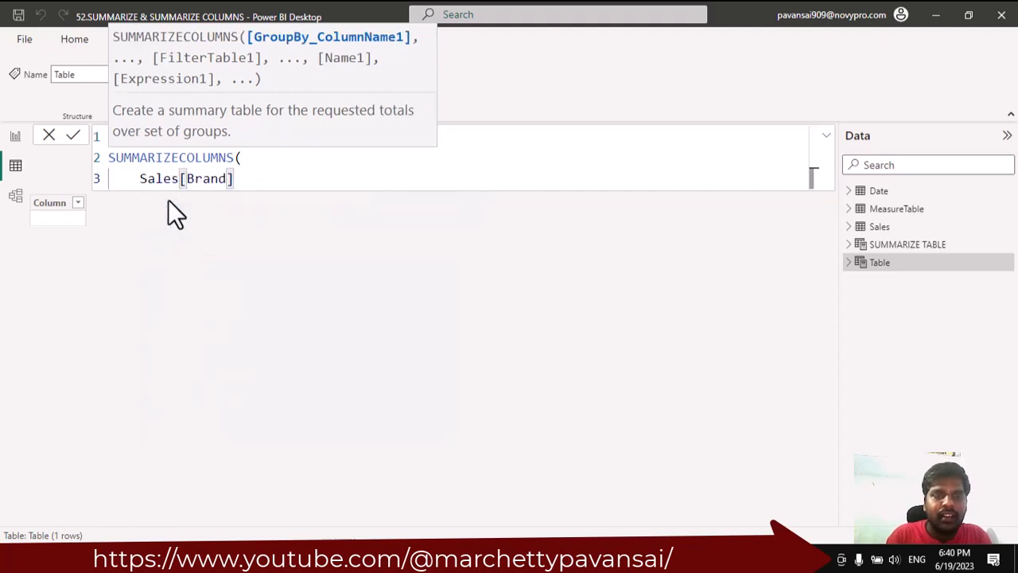
{"action": "type", "text": ","}
{"action": "key", "text": "shift+Return"}
Add a "Sales" column that returns [Total Sales], then close and commit the SUMMARIZECOLUMNS formula
{"action": "type", "text": "\""}
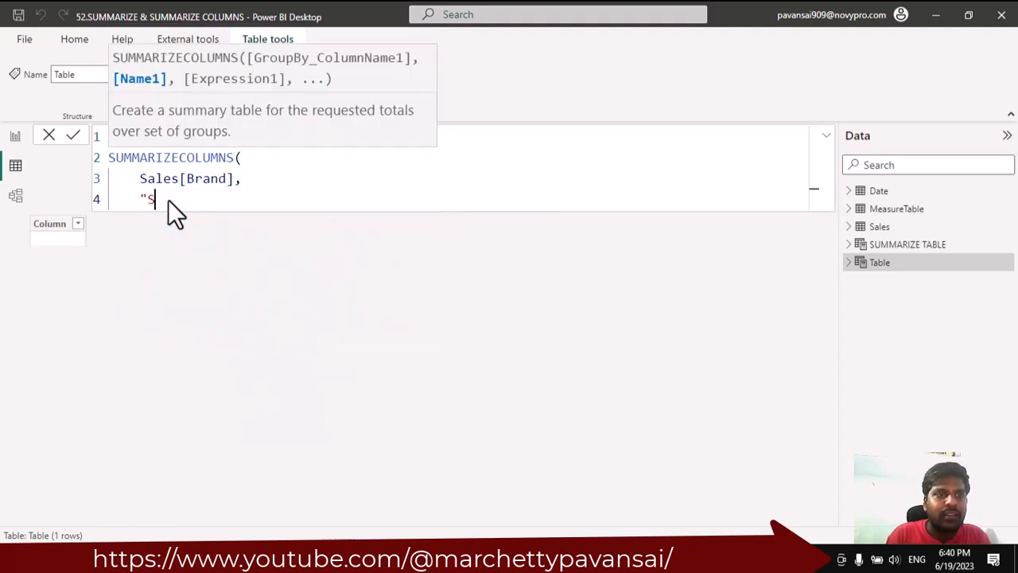
{"action": "type", "text": "Sales\","}
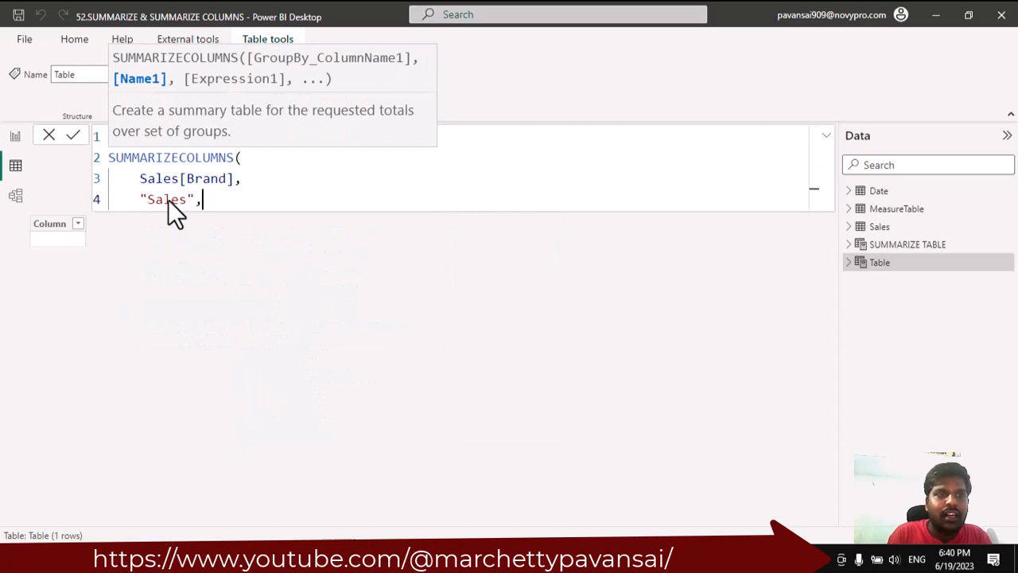
{"action": "key", "text": "shift+Return"}
{"action": "type", "text": "O"}
{"action": "key", "text": "BackSpace"}
{"action": "type", "text": "Tota"}
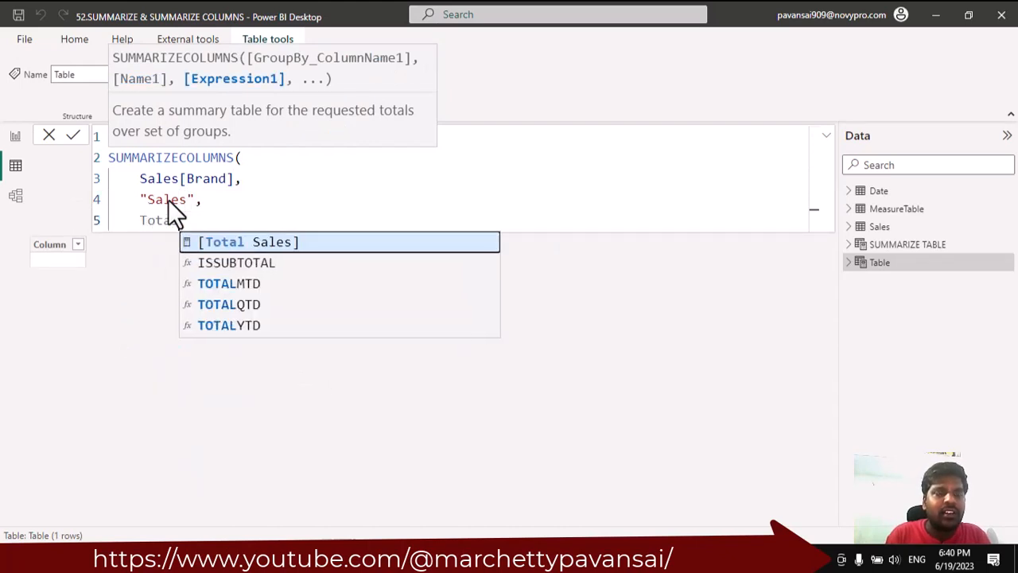
{"action": "key", "text": "Tab"}
{"action": "key", "text": "shift+Return"}
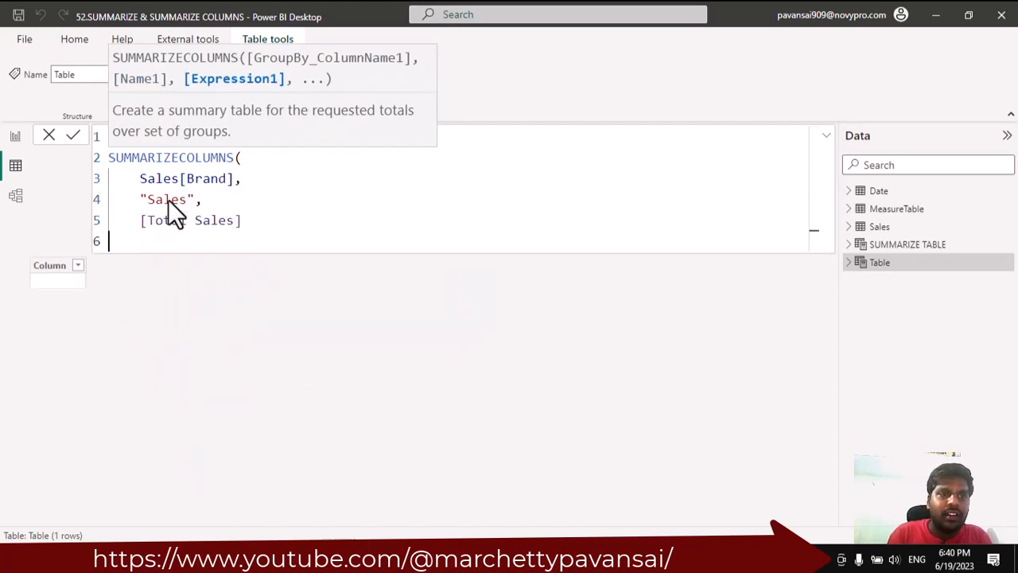
{"action": "type", "text": ")"}
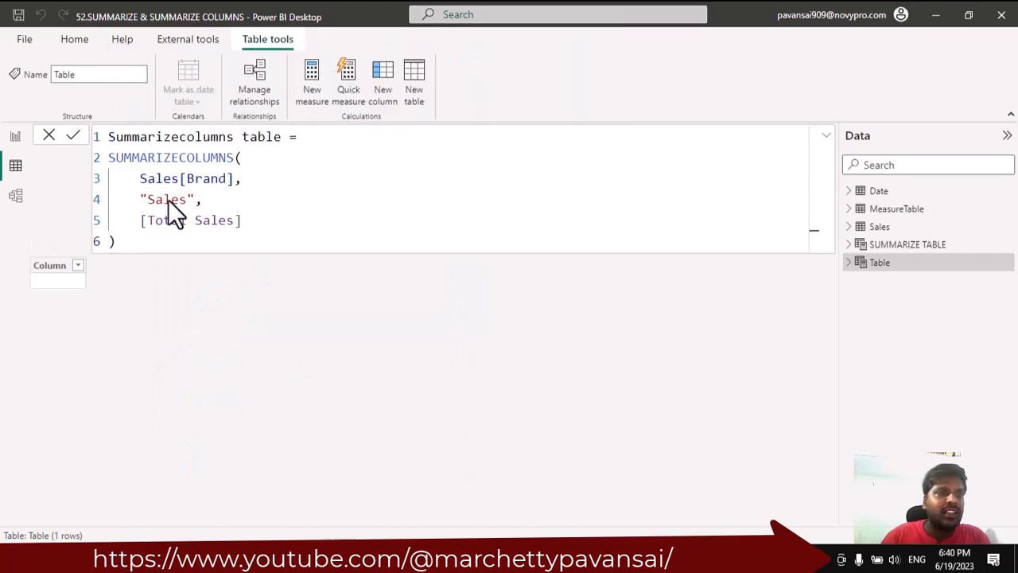
{"action": "key", "text": "Return"}
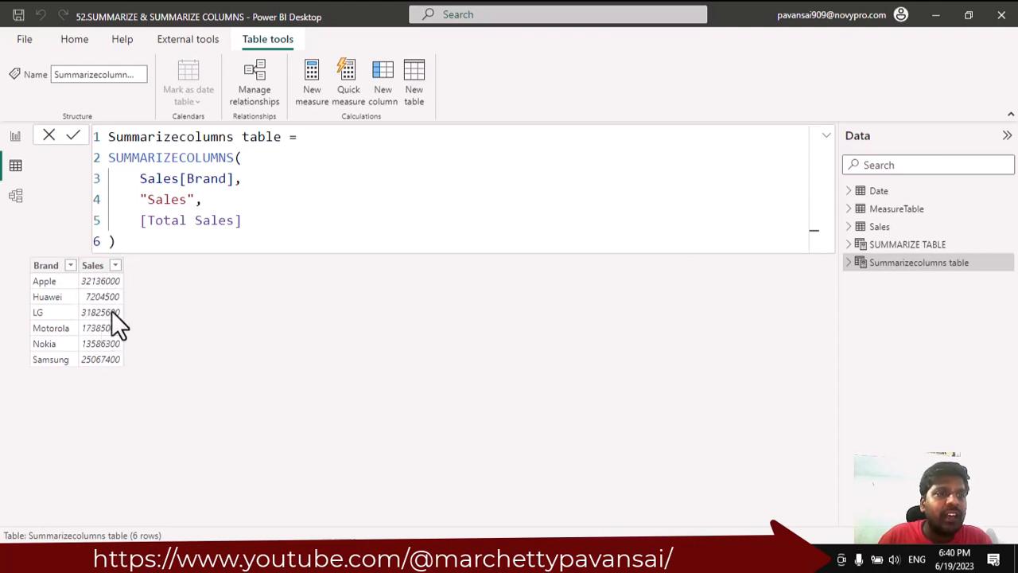
Add Sales[Operator] as a second group-by column after Sales[Brand] in Summarizecolumns table and commit the formula
{"action": "left_click", "coordinate": [246, 176]}
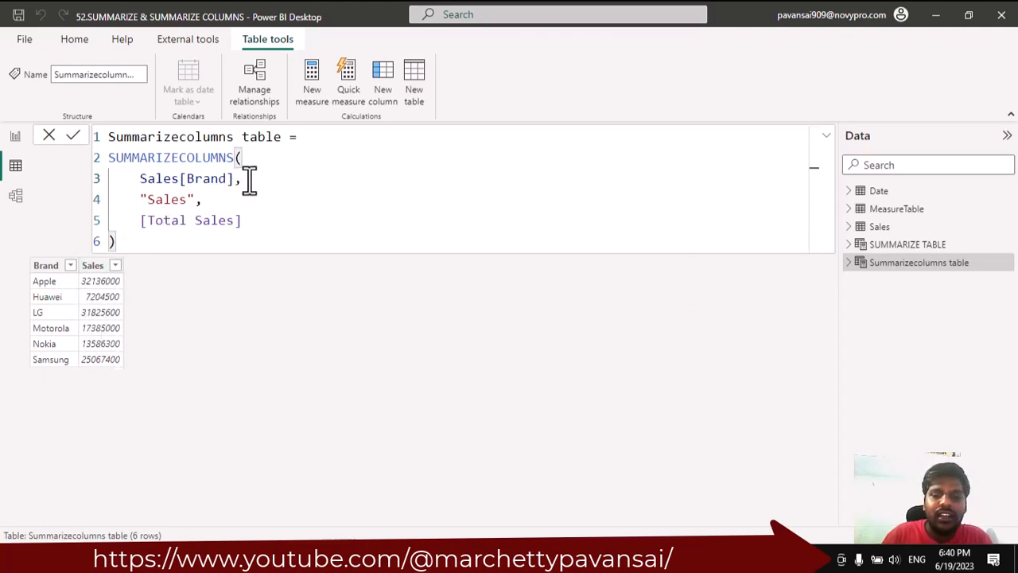
{"action": "key", "text": "Return"}
{"action": "type", "text": "Ope"}
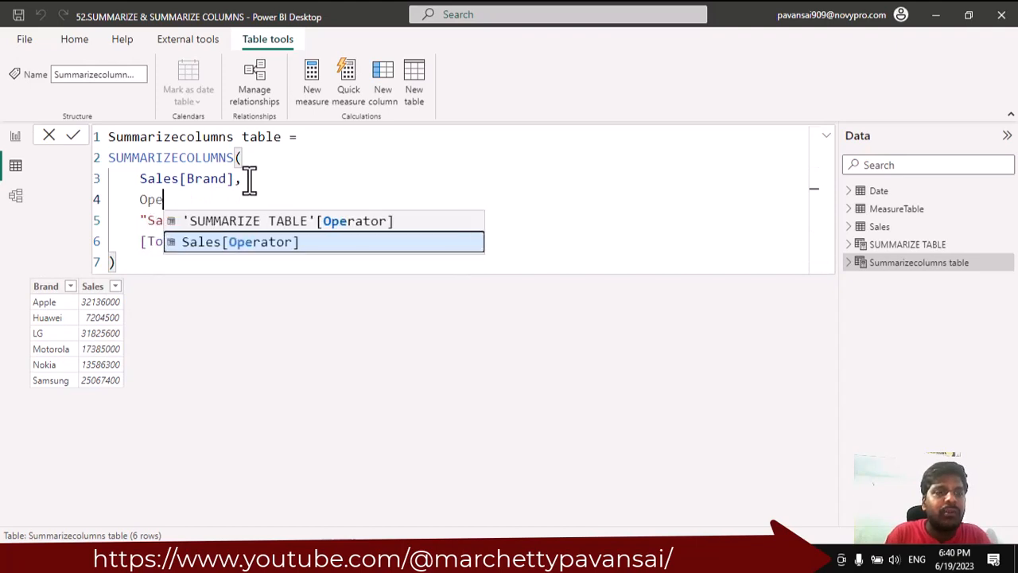
{"action": "key", "text": "Tab"}
{"action": "type", "text": ","}
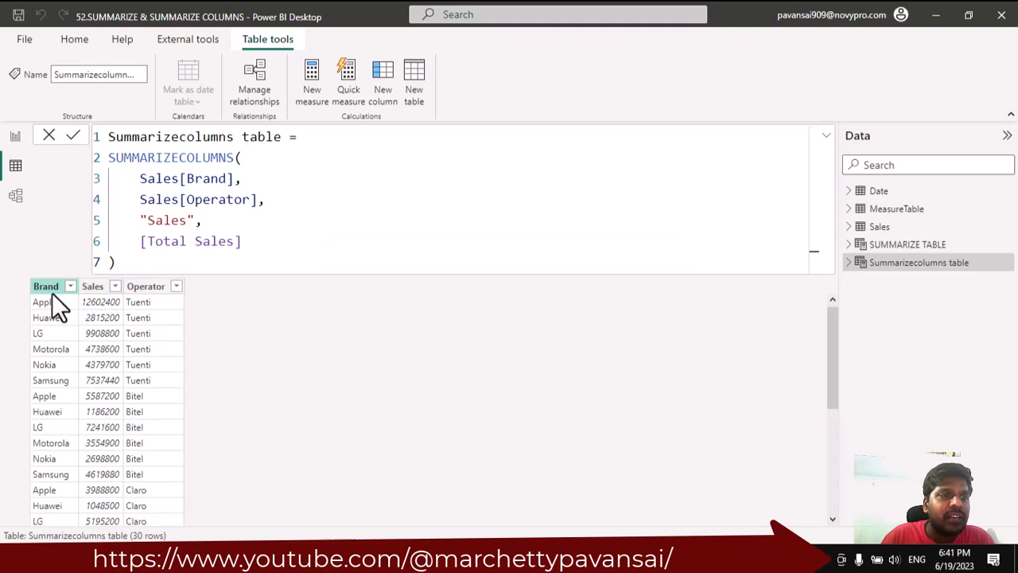
Review the formula and rows of SUMMARIZE TABLE for comparison, and return to Summarizecolumns table
{"action": "left_click", "coordinate": [271, 200]}
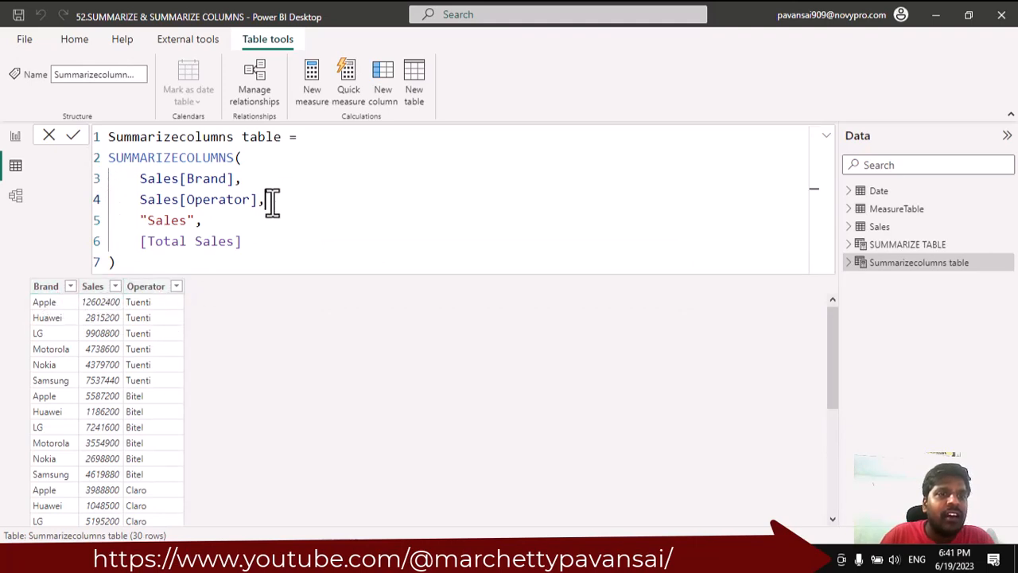
{"action": "left_click", "coordinate": [909, 248]}
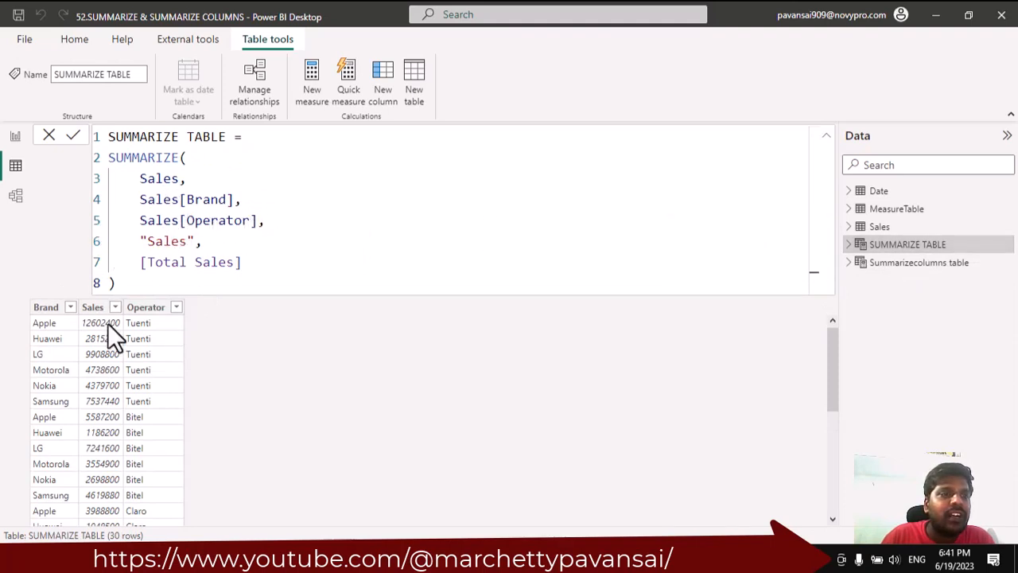
{"action": "left_click", "coordinate": [910, 265]}
Start a FILTER function on the Sales table in a new line after Sales[Operator] in the SUMMARIZECOLUMNS formula
{"action": "left_click", "coordinate": [276, 204]}
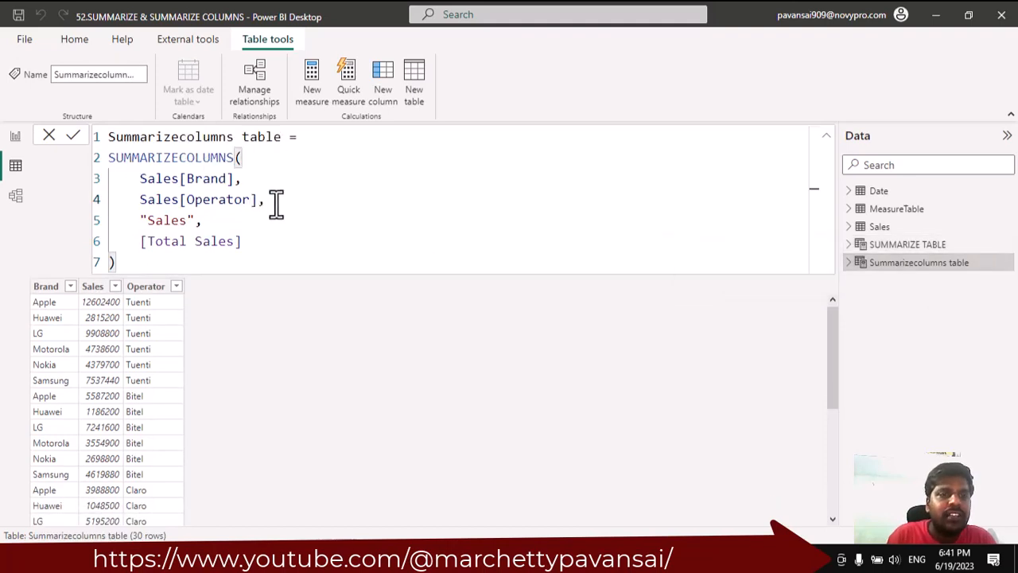
{"action": "key", "text": "shift+Return"}
{"action": "type", "text": "Fil"}
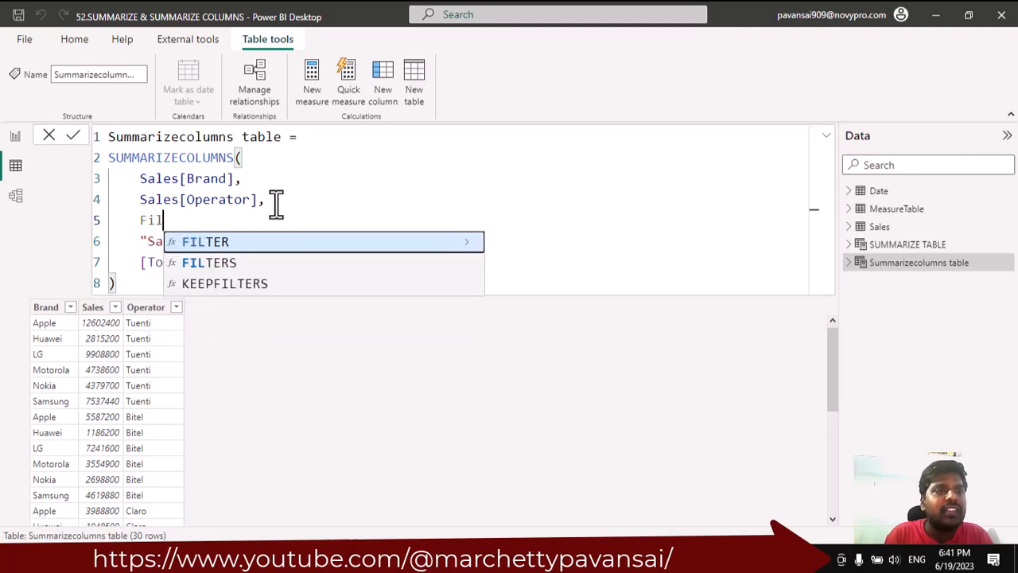
{"action": "key", "text": "Tab"}
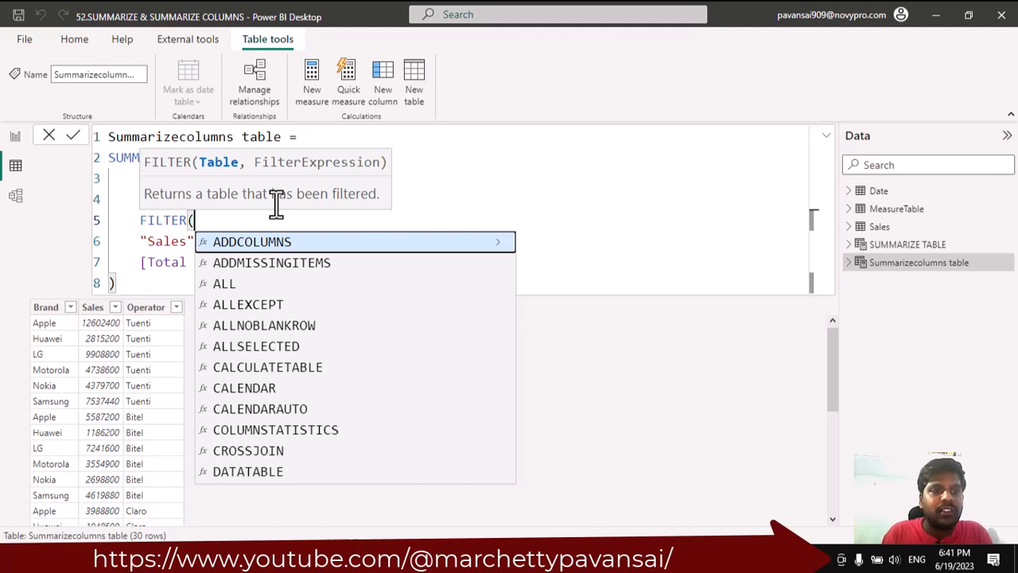
{"action": "type", "text": "sal"}
{"action": "key", "text": "Tab"}
Complete the FILTER with the condition Sales[Brand]="Apple", follow it with a comma, and commit the Summarizecolumns table formula
{"action": "type", "text": ",bran"}
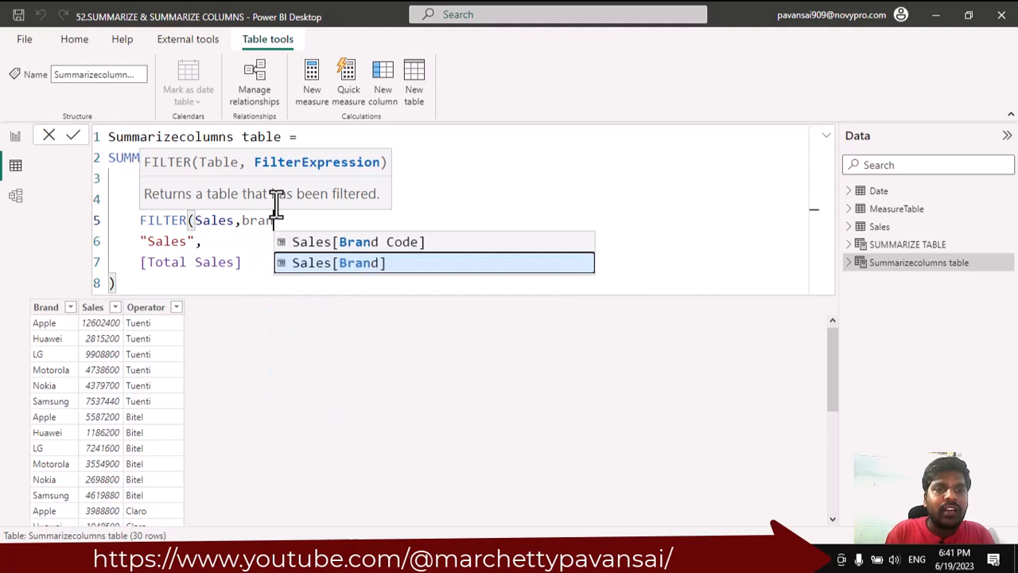
{"action": "key", "text": "Tab"}
{"action": "type", "text": "="}
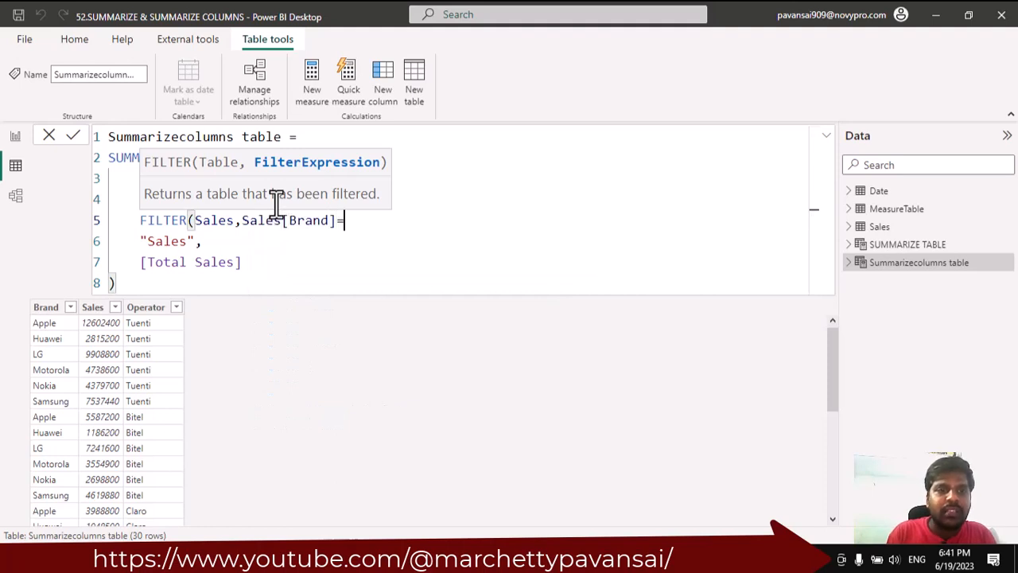
{"action": "type", "text": "\"Apple"}
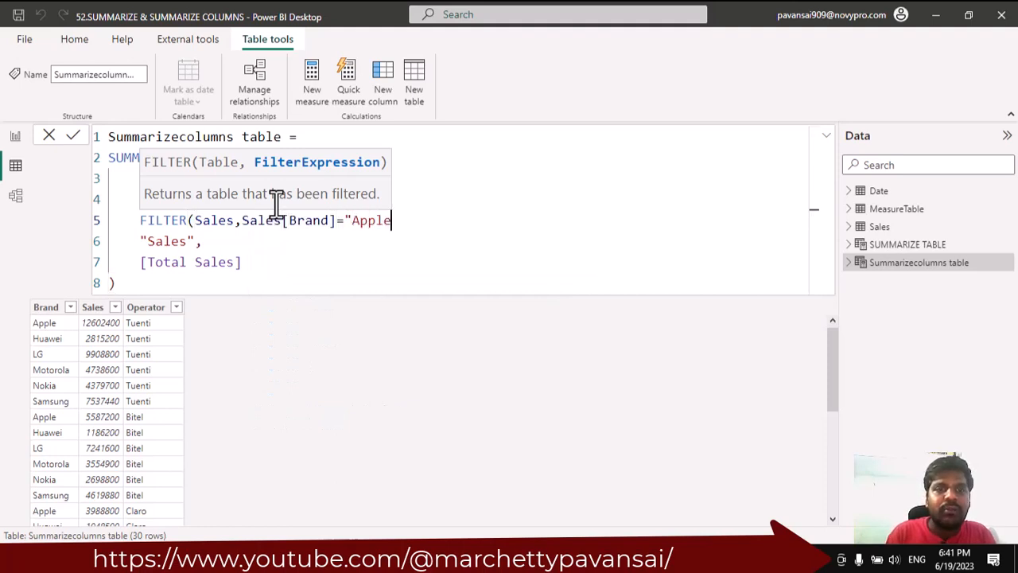
{"action": "type", "text": "\"),"}
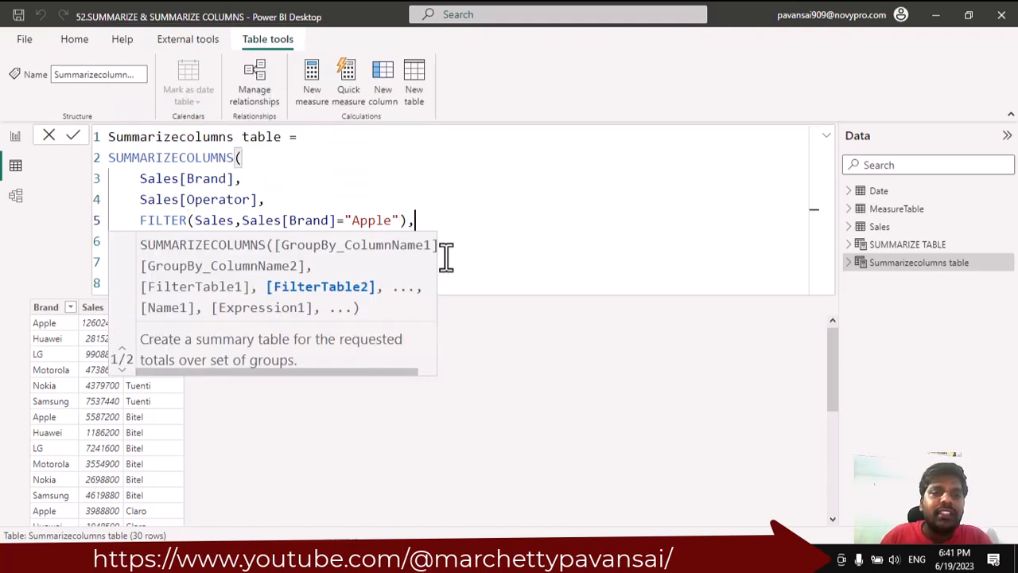
{"action": "left_click", "coordinate": [452, 244]}
{"action": "left_click_drag", "start_coordinate": [418, 220], "coordinate": [140, 220]}
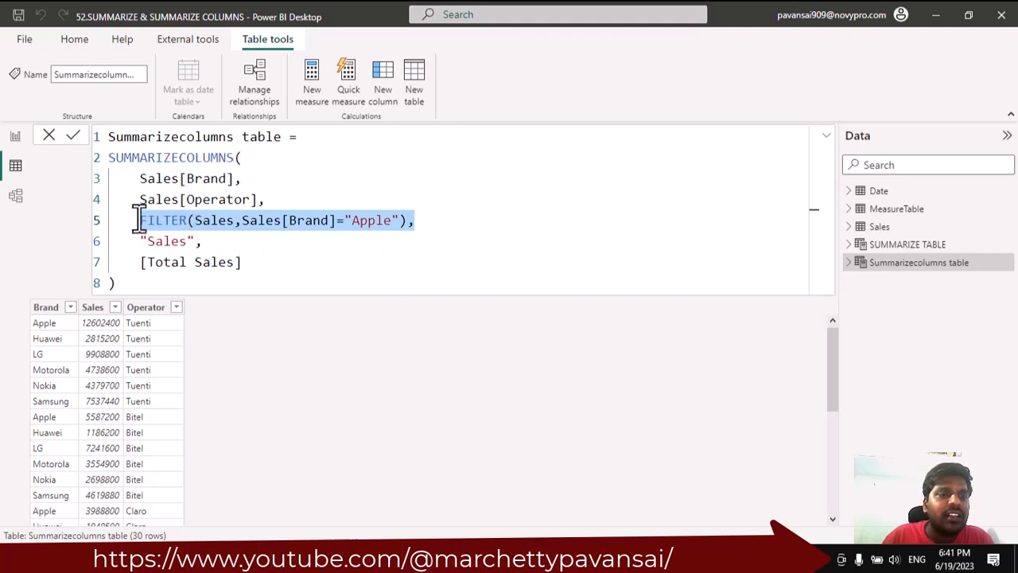
{"action": "left_click", "coordinate": [77, 135]}
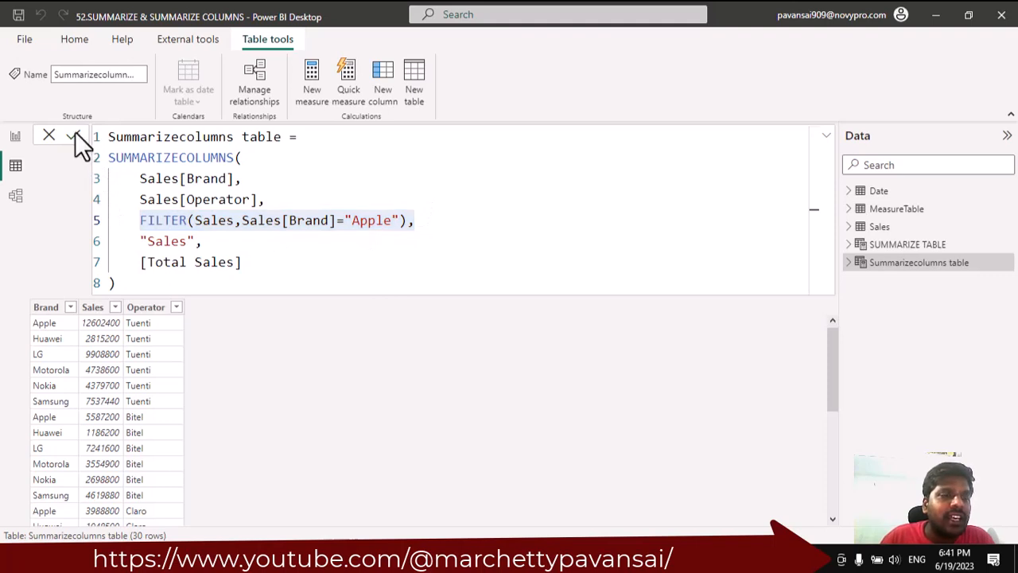